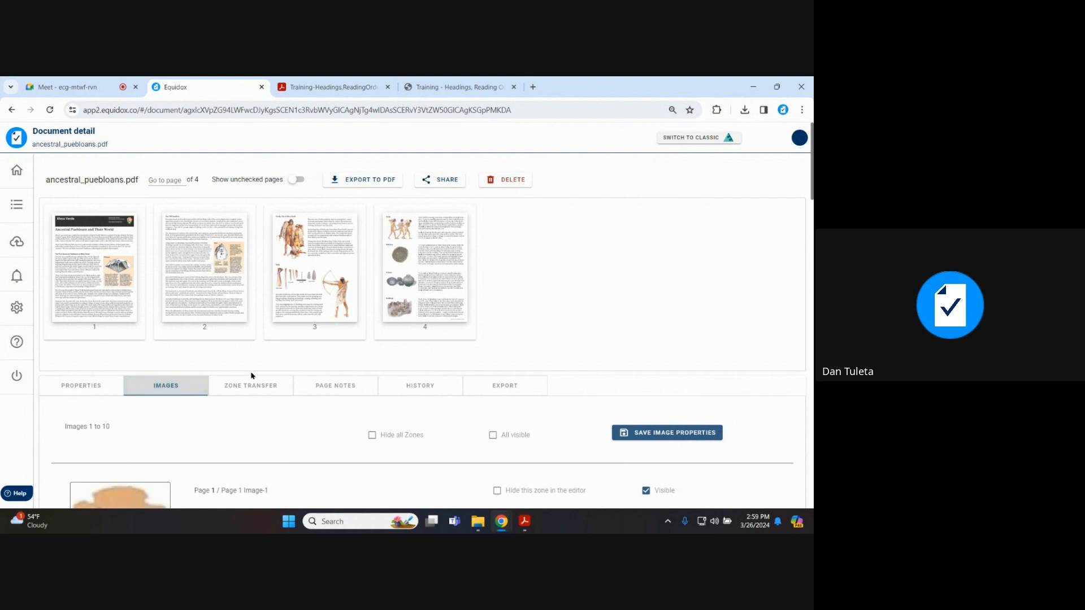
- Review the image list of ancestral_puebloans.pdf from page 1 through page 4, including each image's description field
{"action": "scroll", "coordinate": [252, 376], "scroll_direction": "down", "scroll_amount": 2}
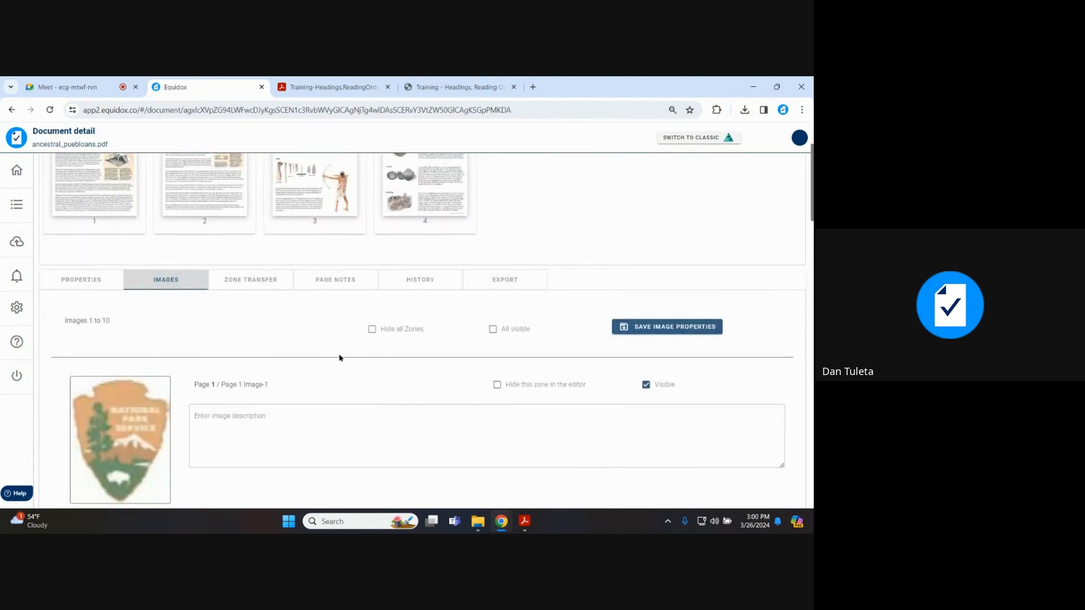
{"action": "scroll", "coordinate": [345, 357], "scroll_direction": "down", "scroll_amount": 5}
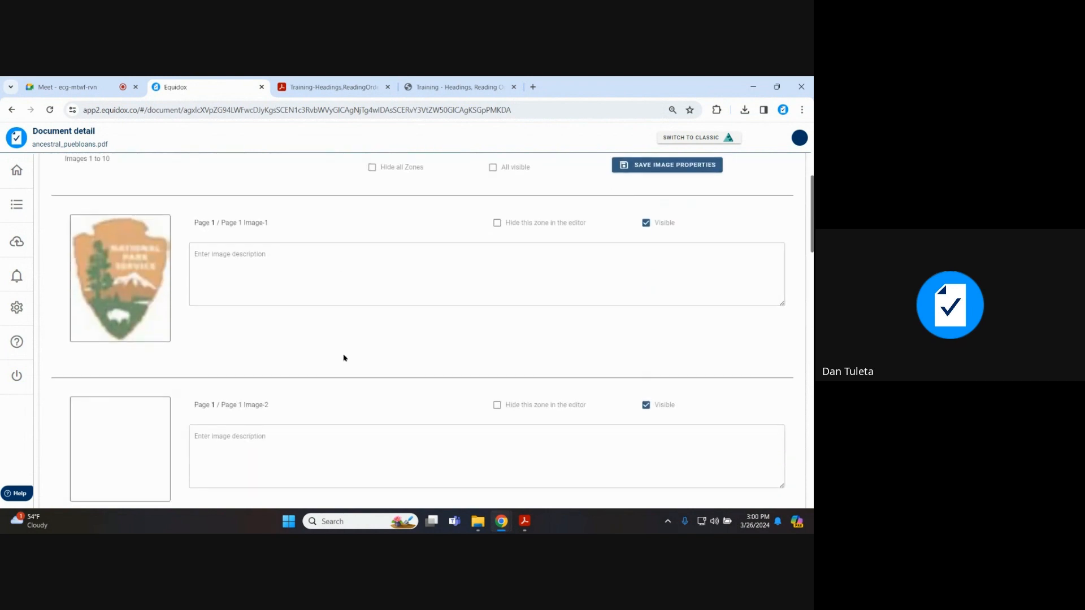
{"action": "scroll", "coordinate": [341, 354], "scroll_direction": "down", "scroll_amount": 4}
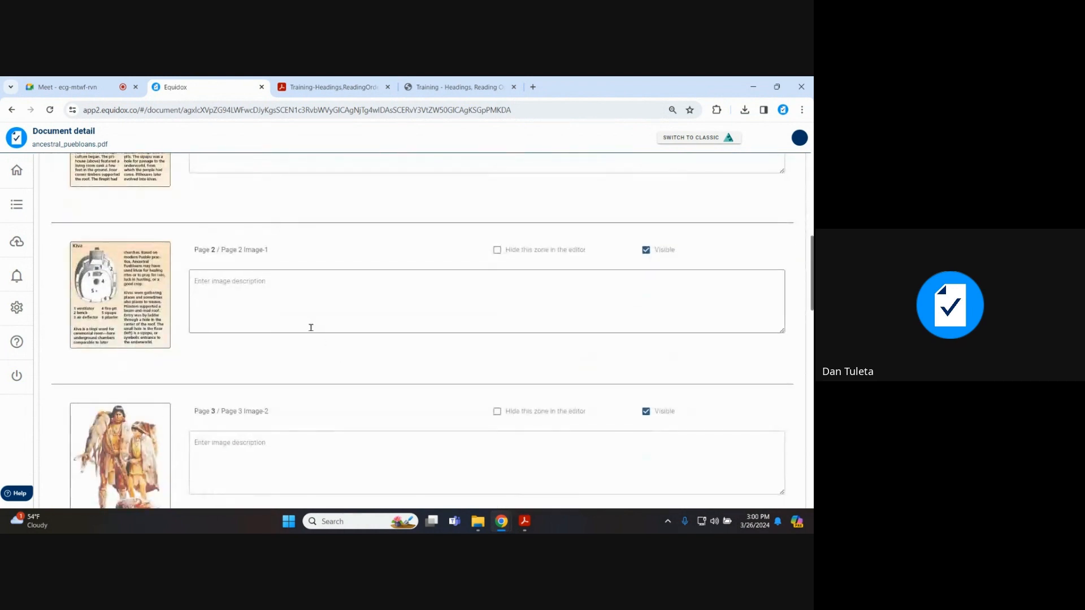
{"action": "scroll", "coordinate": [298, 326], "scroll_direction": "down", "scroll_amount": 1}
{"action": "scroll", "coordinate": [298, 327], "scroll_direction": "down", "scroll_amount": 3}
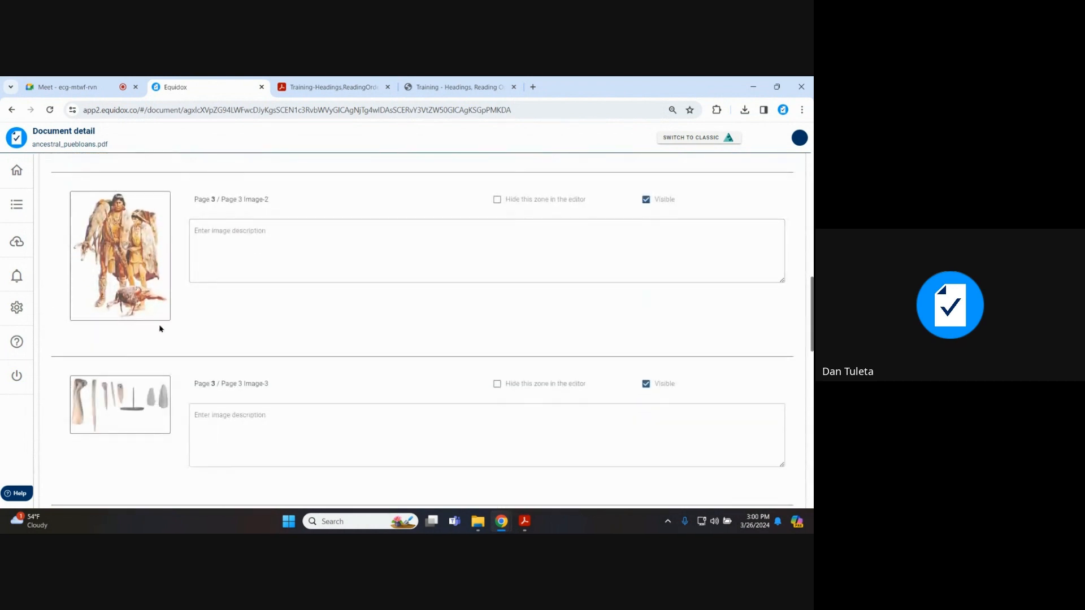
{"action": "scroll", "coordinate": [182, 342], "scroll_direction": "down", "scroll_amount": 5}
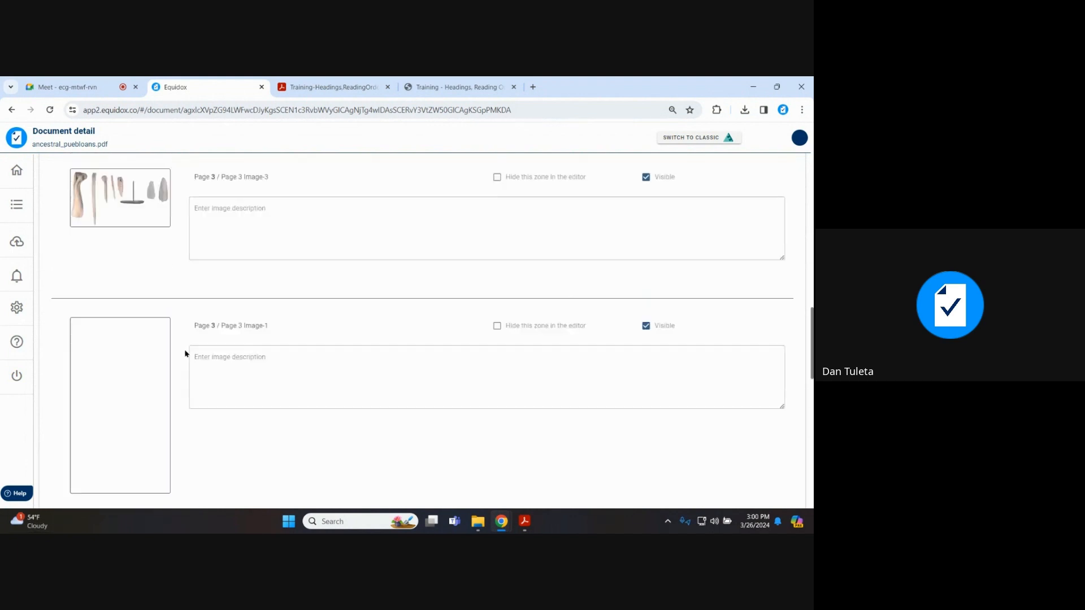
{"action": "scroll", "coordinate": [189, 285], "scroll_direction": "down", "scroll_amount": 5}
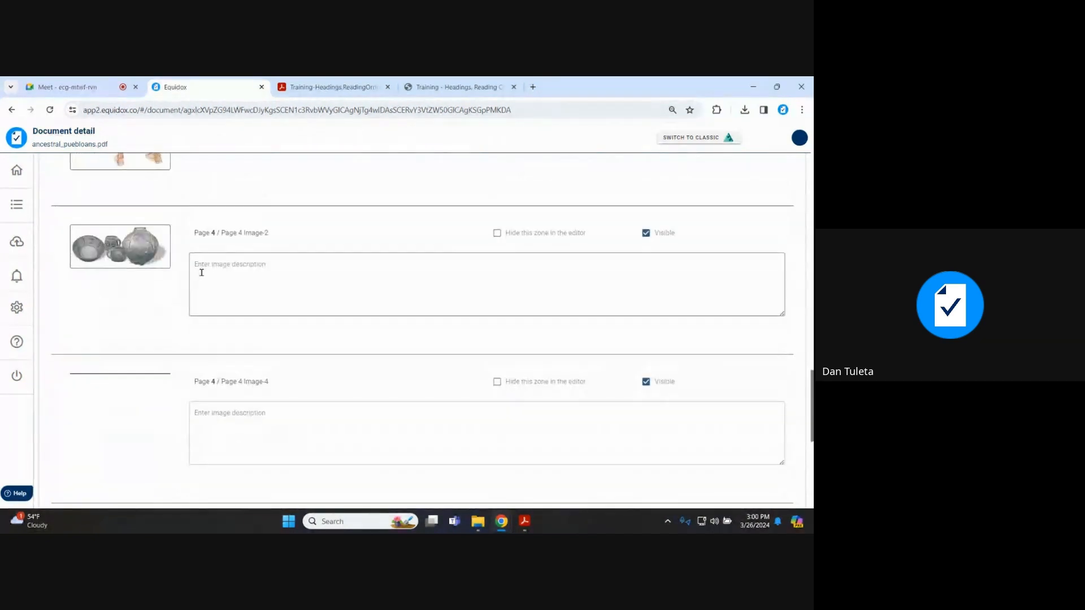
{"action": "scroll", "coordinate": [213, 327], "scroll_direction": "up", "scroll_amount": 6}
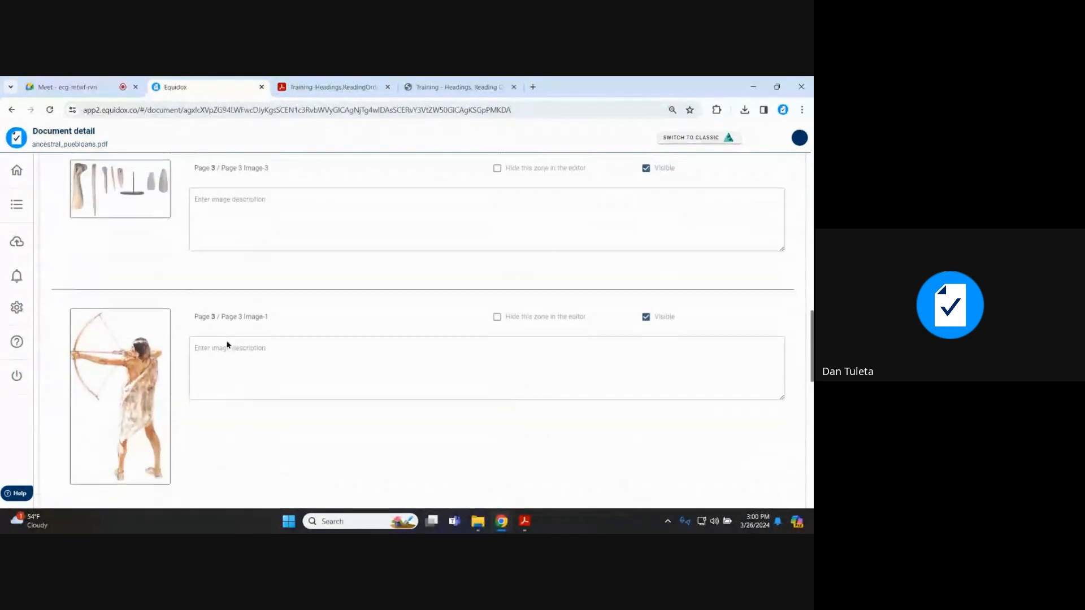
- Look through the description fields of the images on pages 1 to 3, placing the cursor in them without entering text
{"action": "left_click", "coordinate": [229, 342]}
{"action": "left_click", "coordinate": [243, 225]}
{"action": "scroll", "coordinate": [243, 225], "scroll_direction": "up", "scroll_amount": 4}
{"action": "left_click", "coordinate": [243, 225]}
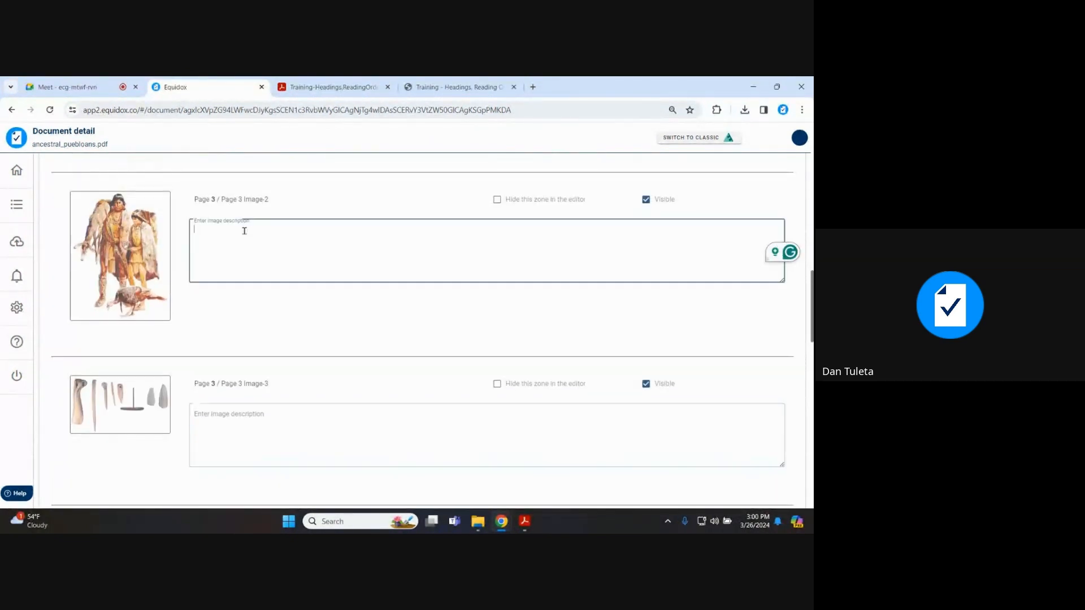
{"action": "scroll", "coordinate": [233, 276], "scroll_direction": "up", "scroll_amount": 3}
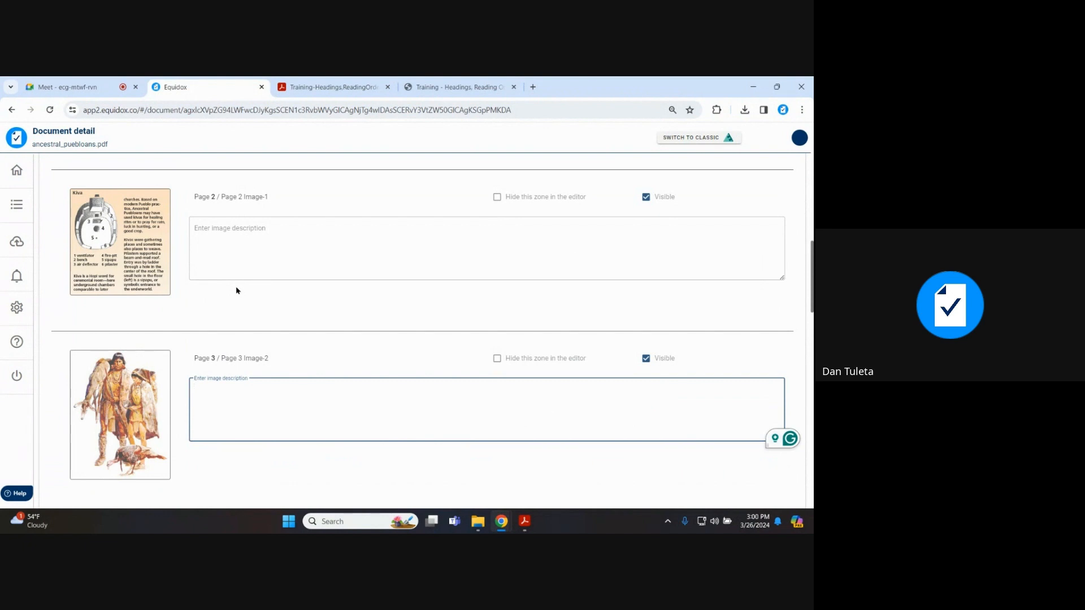
{"action": "scroll", "coordinate": [240, 287], "scroll_direction": "up", "scroll_amount": 3}
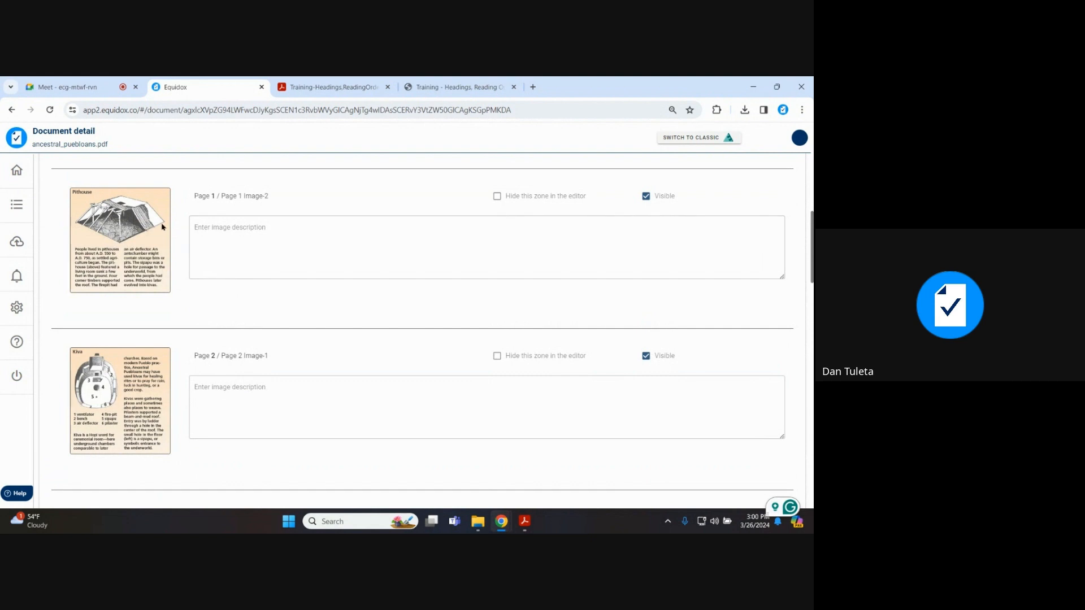
{"action": "left_click", "coordinate": [246, 236]}
{"action": "left_click", "coordinate": [247, 393]}
{"action": "scroll", "coordinate": [247, 392], "scroll_direction": "down", "scroll_amount": 2}
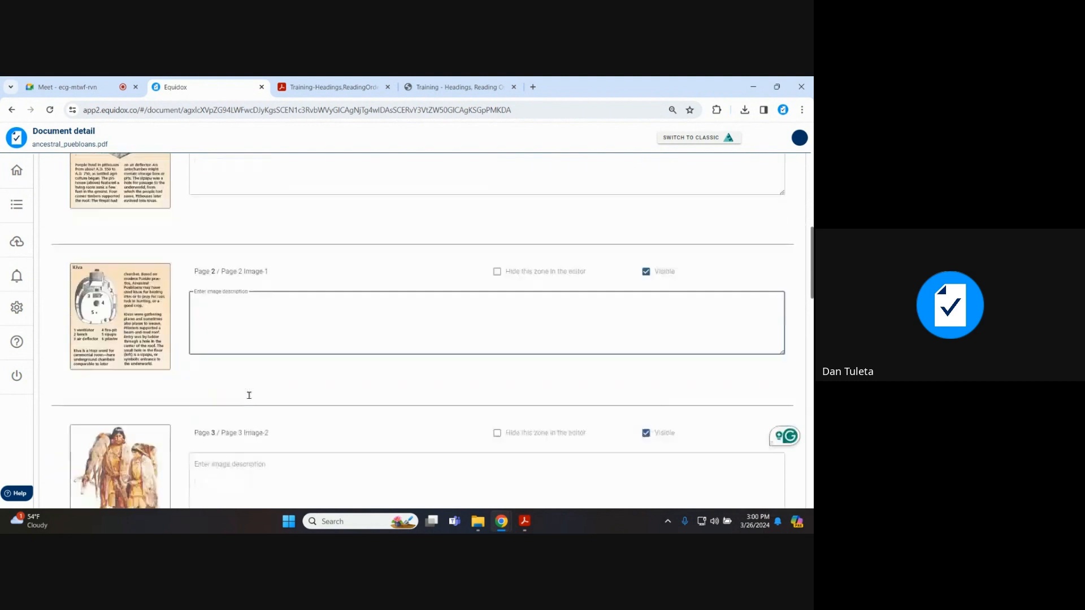
{"action": "left_click", "coordinate": [257, 454]}
{"action": "scroll", "coordinate": [254, 448], "scroll_direction": "down", "scroll_amount": 5}
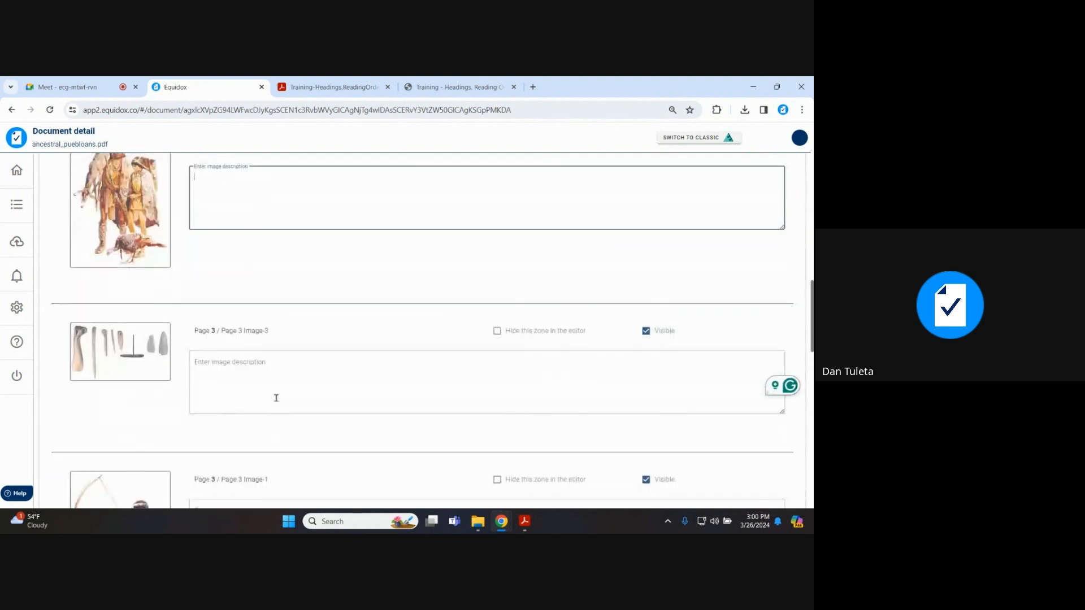
{"action": "left_click", "coordinate": [273, 395]}
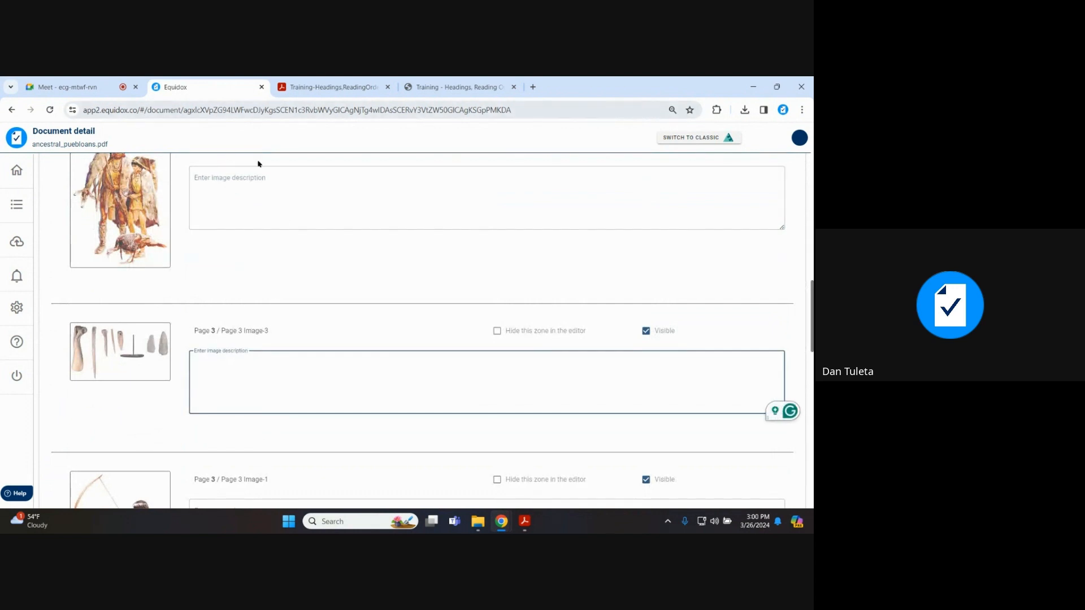
- Hide all image zones in the editor and turn off visibility for every image in the document
{"action": "scroll", "coordinate": [343, 361], "scroll_direction": "up", "scroll_amount": 8}
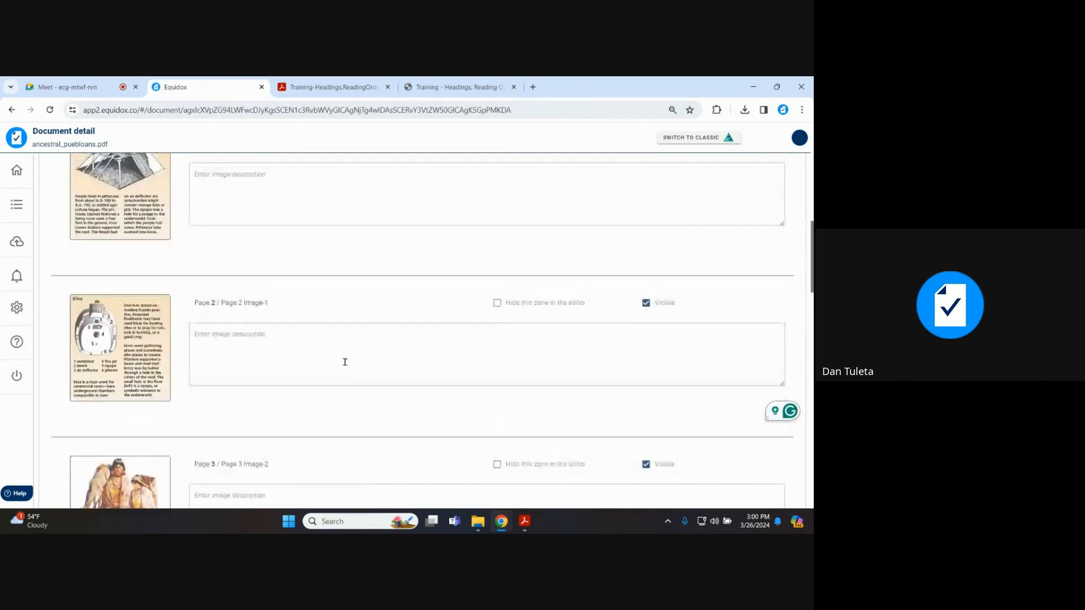
{"action": "scroll", "coordinate": [347, 367], "scroll_direction": "up", "scroll_amount": 4}
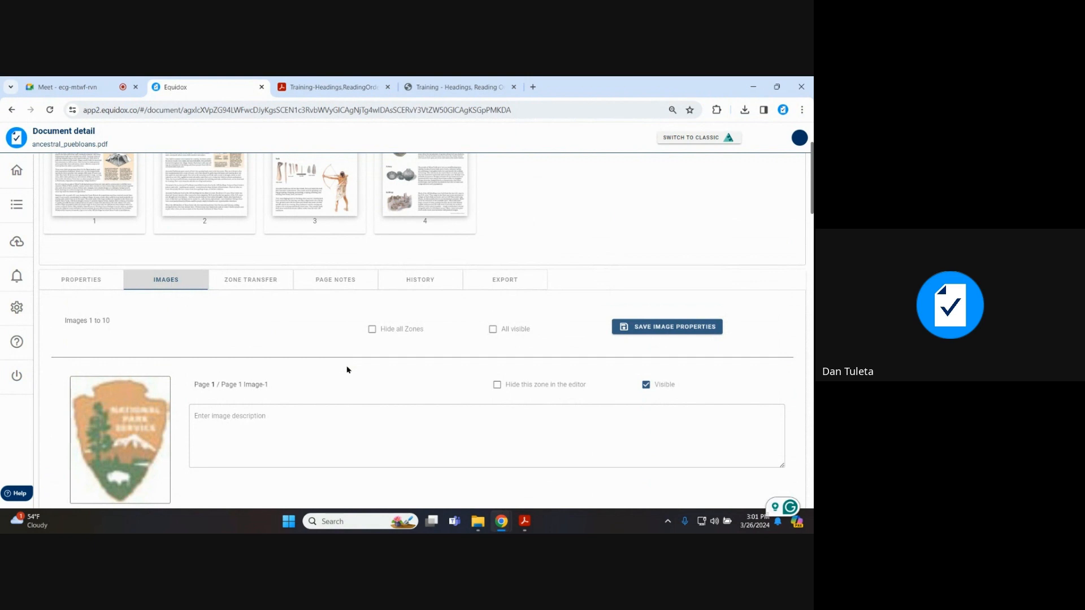
{"action": "left_click", "coordinate": [372, 328]}
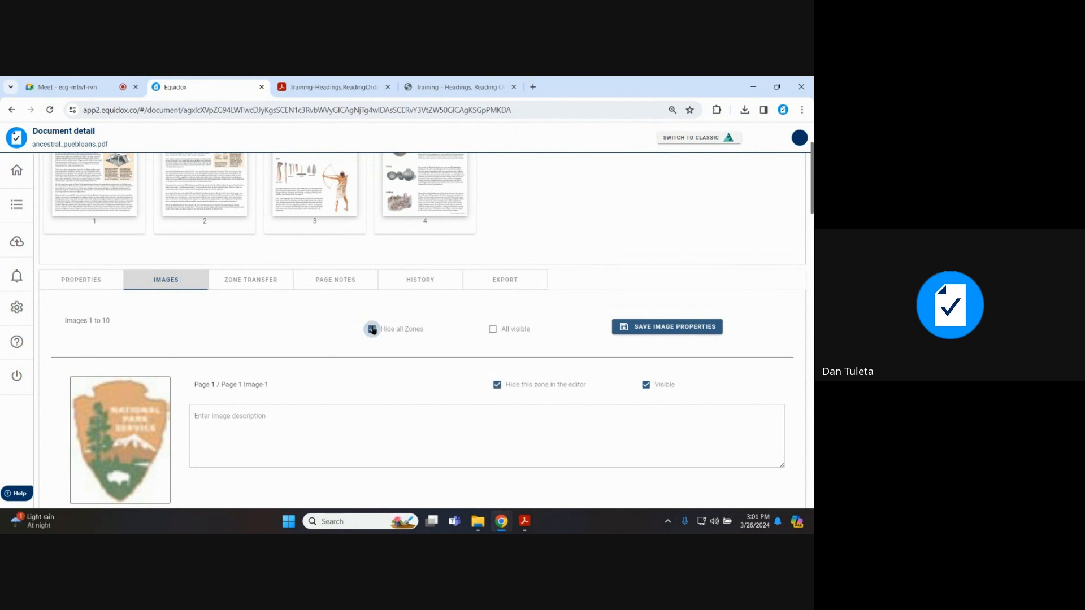
{"action": "left_click", "coordinate": [493, 331]}
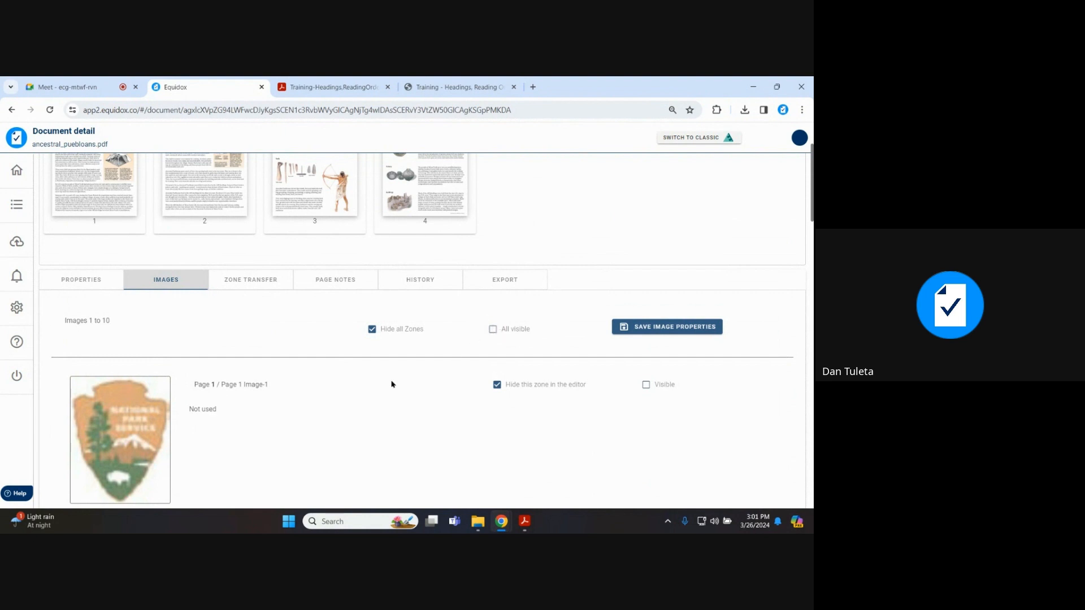
- Check the hide and visibility settings of the images on all four pages
{"action": "scroll", "coordinate": [368, 361], "scroll_direction": "down", "scroll_amount": 10}
{"action": "scroll", "coordinate": [278, 268], "scroll_direction": "down", "scroll_amount": 10}
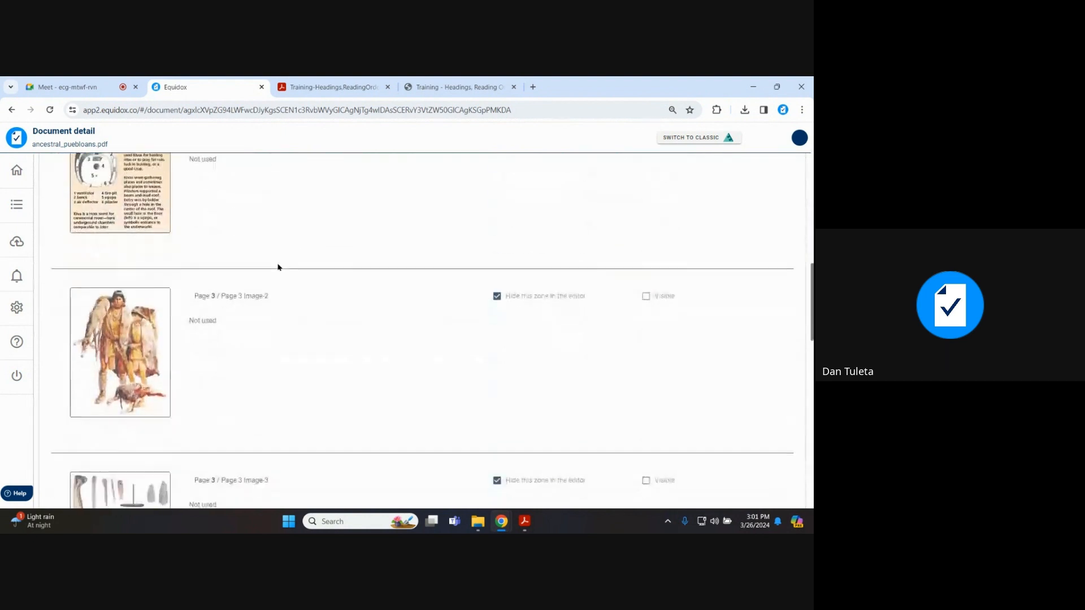
{"action": "scroll", "coordinate": [278, 267], "scroll_direction": "down", "scroll_amount": 6}
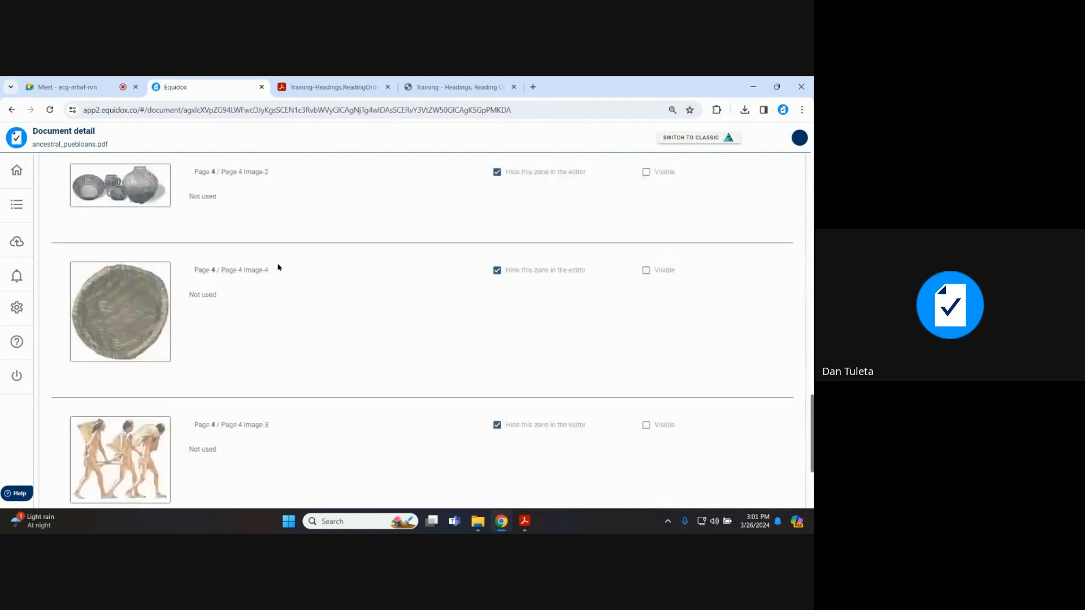
{"action": "scroll", "coordinate": [285, 306], "scroll_direction": "up", "scroll_amount": 20}
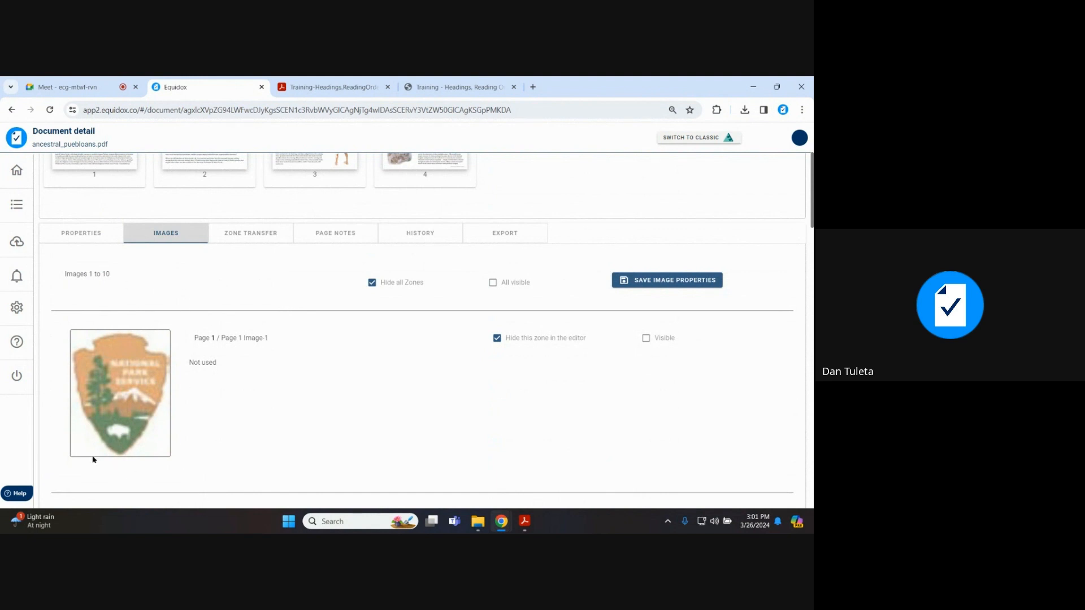
{"action": "scroll", "coordinate": [117, 369], "scroll_direction": "up", "scroll_amount": 3}
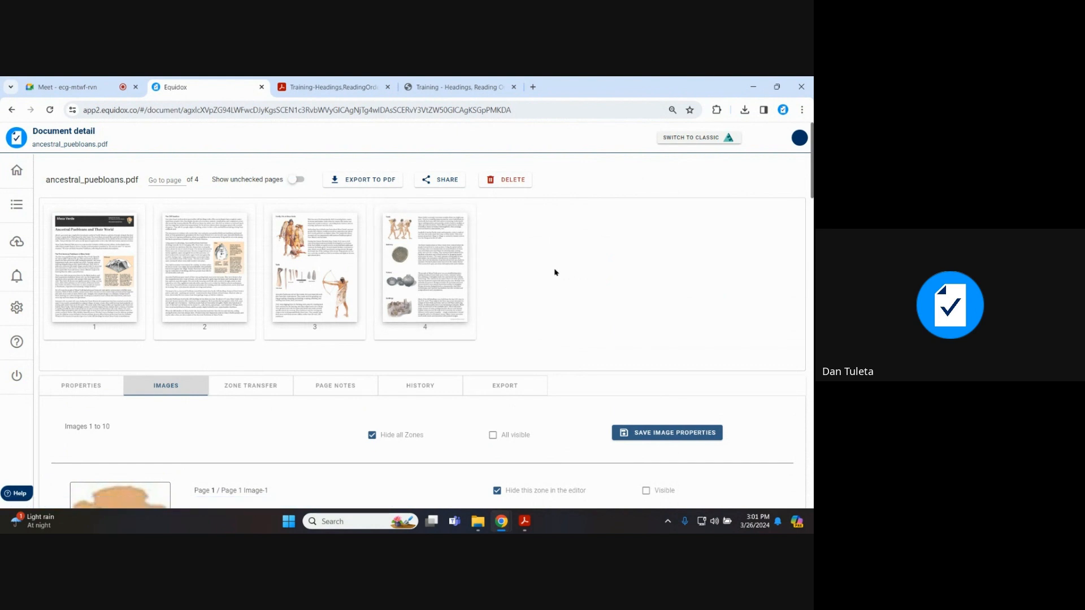
{"action": "scroll", "coordinate": [213, 368], "scroll_direction": "down", "scroll_amount": 3}
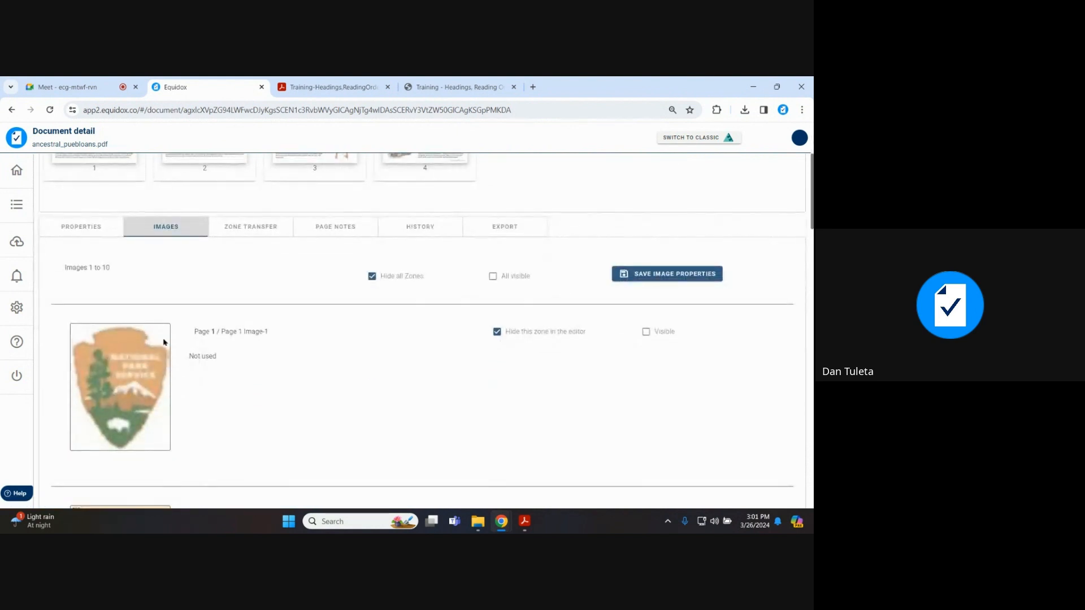
{"action": "scroll", "coordinate": [158, 368], "scroll_direction": "up", "scroll_amount": 1}
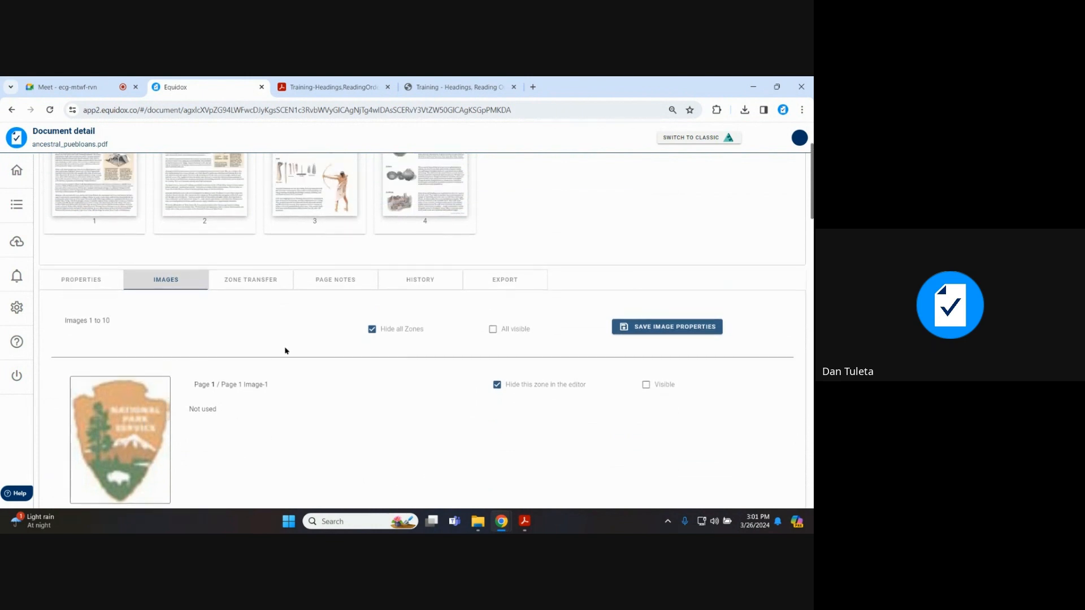
- Unhide the National Park Service logo zone on page 1, mark it visible, and activate its description field
{"action": "scroll", "coordinate": [286, 349], "scroll_direction": "down", "scroll_amount": 2}
{"action": "left_click", "coordinate": [497, 279]}
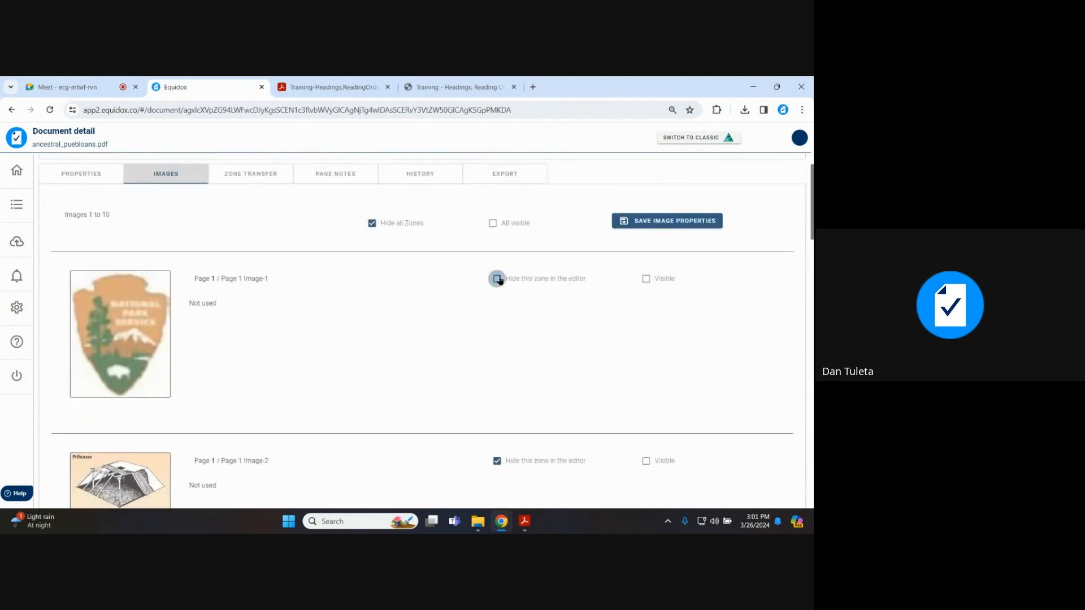
{"action": "left_click", "coordinate": [646, 279]}
{"action": "left_click", "coordinate": [315, 331]}
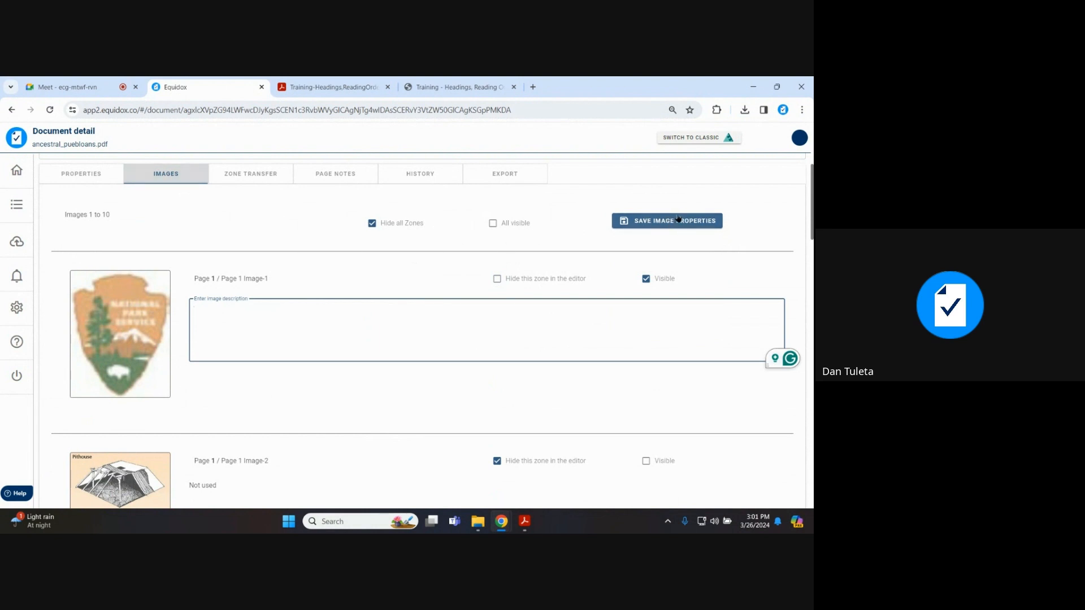
- Save the image properties for the document
{"action": "scroll", "coordinate": [412, 314], "scroll_direction": "down", "scroll_amount": 15}
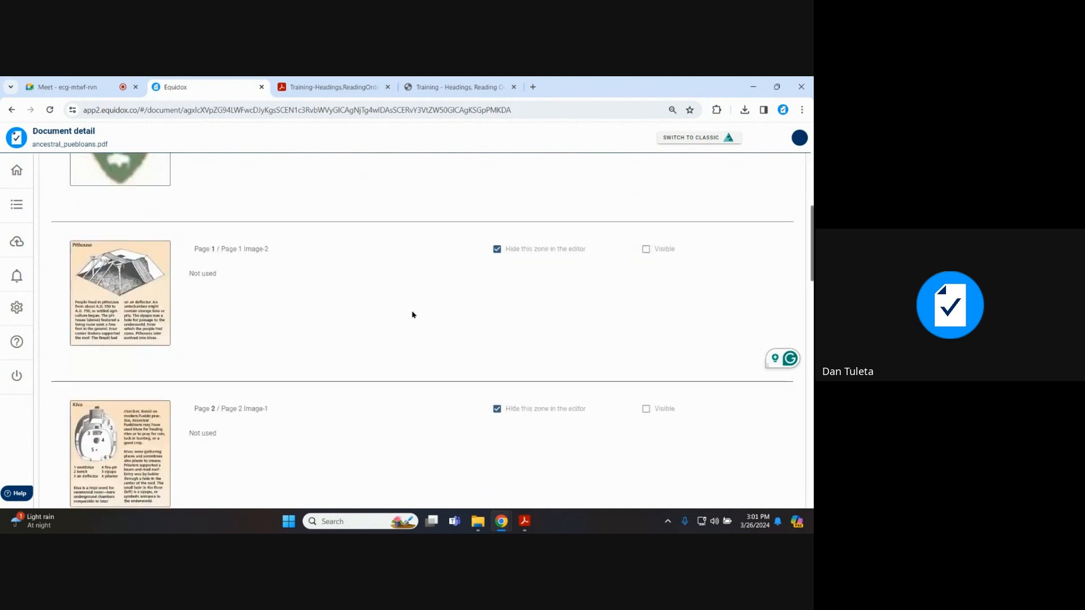
{"action": "scroll", "coordinate": [411, 327], "scroll_direction": "down", "scroll_amount": 1}
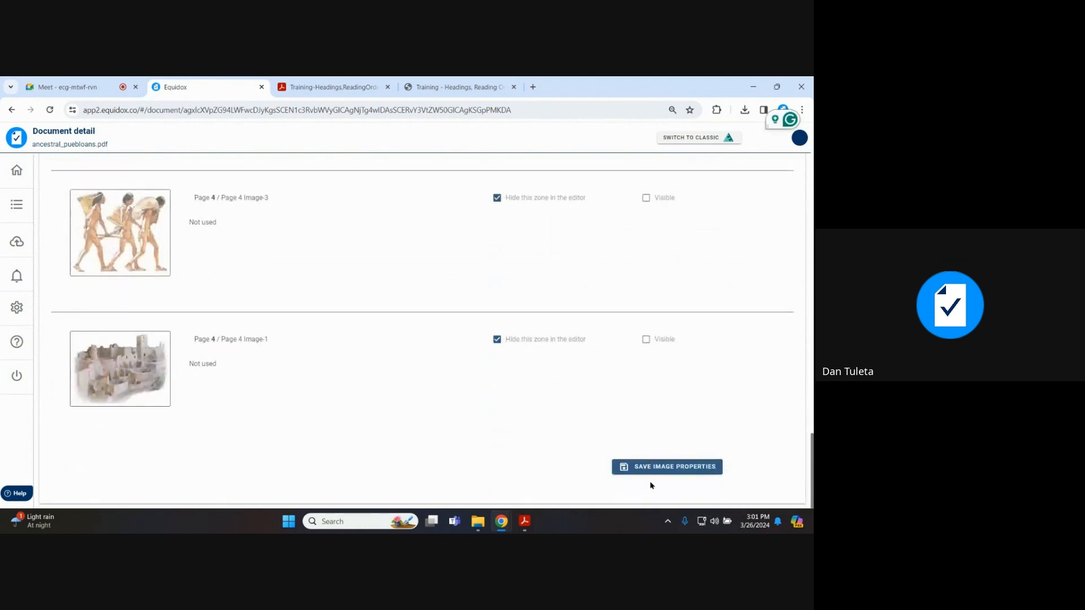
{"action": "scroll", "coordinate": [363, 339], "scroll_direction": "up", "scroll_amount": 15}
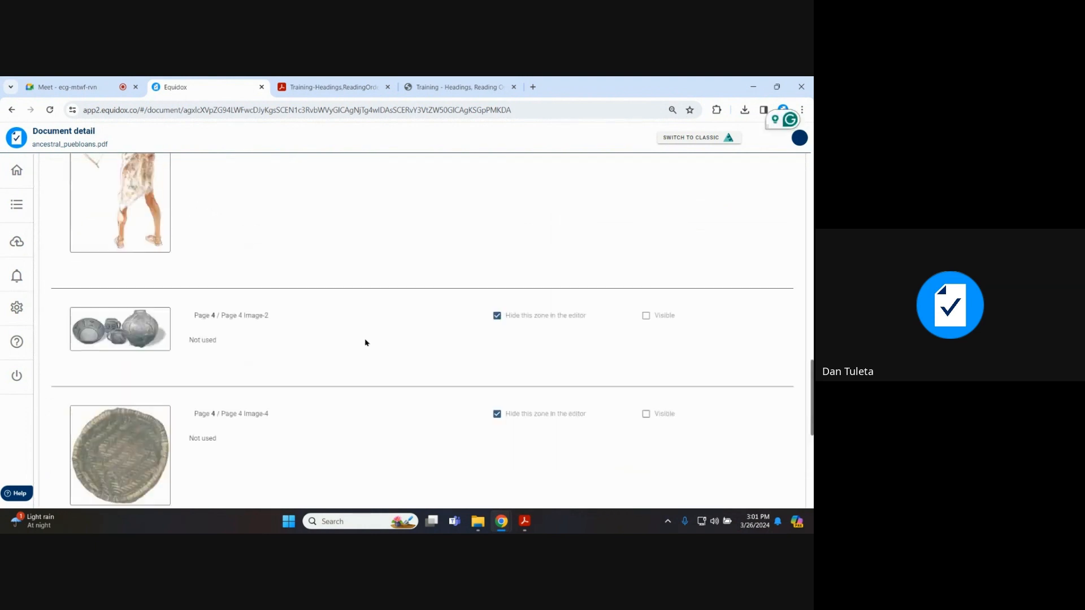
{"action": "scroll", "coordinate": [369, 330], "scroll_direction": "up", "scroll_amount": 5}
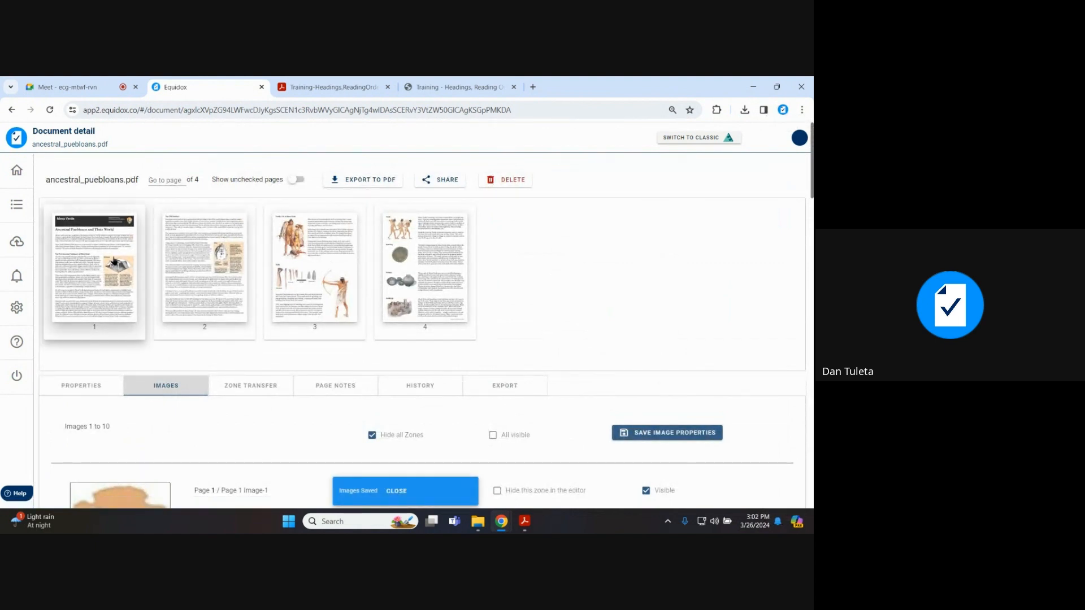
- Open page 1 for remediation, enlarge it, and select the National Park Service logo's image zone
{"action": "left_click", "coordinate": [113, 260]}
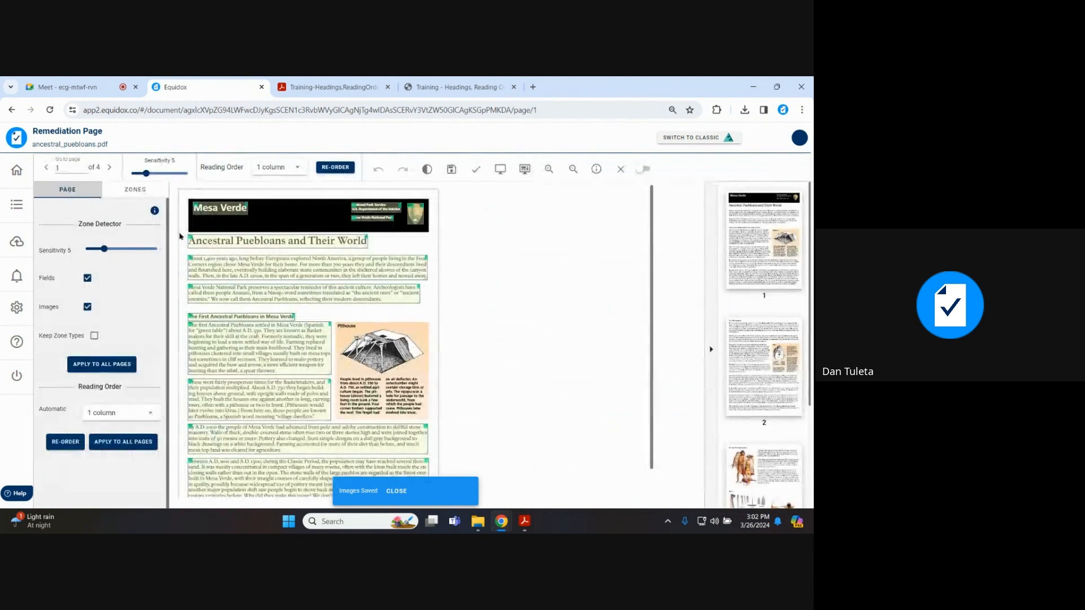
{"action": "left_click", "coordinate": [548, 169]}
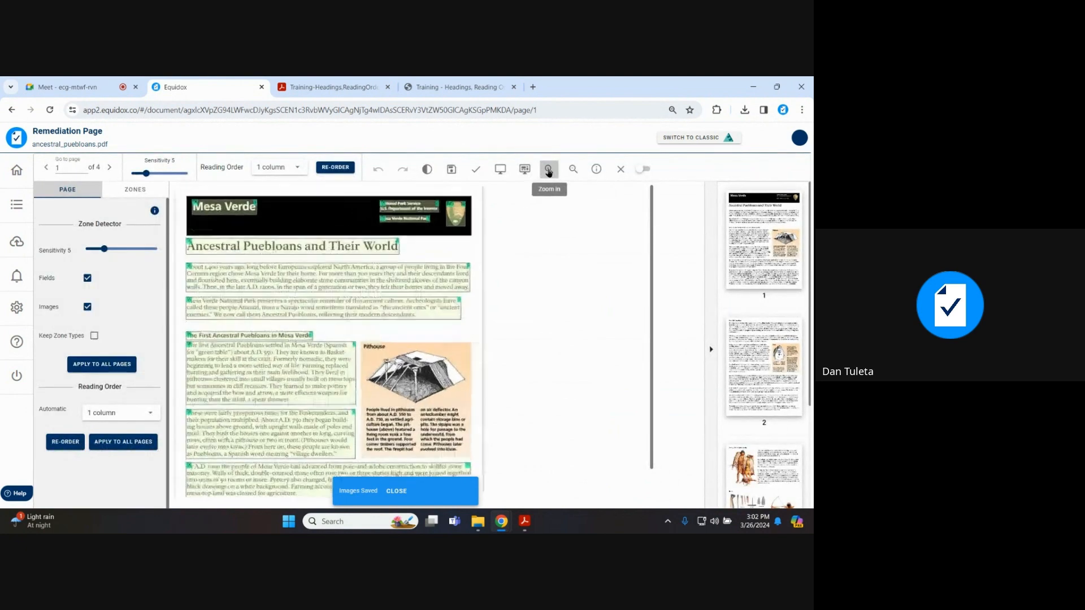
{"action": "left_click", "coordinate": [548, 172]}
{"action": "scroll", "coordinate": [583, 238], "scroll_direction": "down", "scroll_amount": 2}
{"action": "scroll", "coordinate": [583, 237], "scroll_direction": "up", "scroll_amount": 2}
{"action": "left_click", "coordinate": [580, 233]}
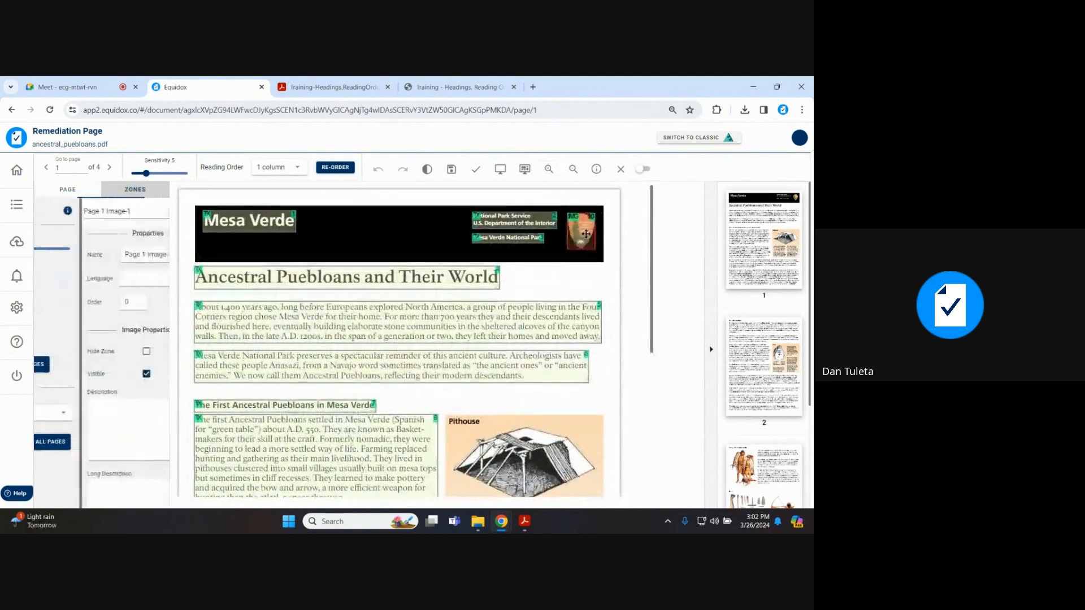
- Examine which images on page 1 have zones, comparing the Pithouse illustration with the park service logo
{"action": "scroll", "coordinate": [531, 314], "scroll_direction": "down", "scroll_amount": 4}
{"action": "scroll", "coordinate": [530, 318], "scroll_direction": "down", "scroll_amount": 1}
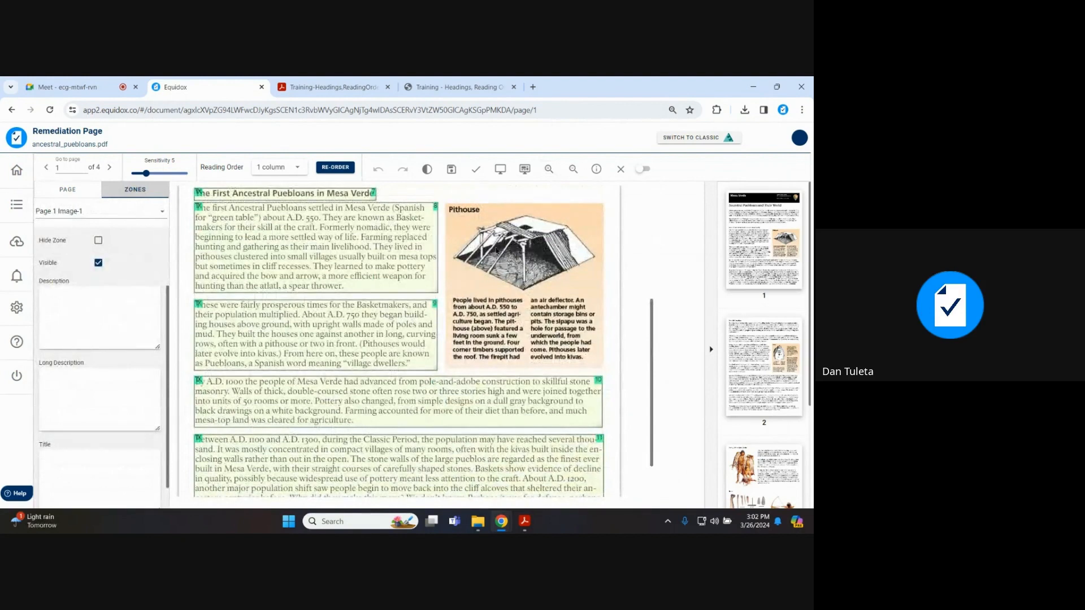
{"action": "scroll", "coordinate": [752, 323], "scroll_direction": "down", "scroll_amount": 3}
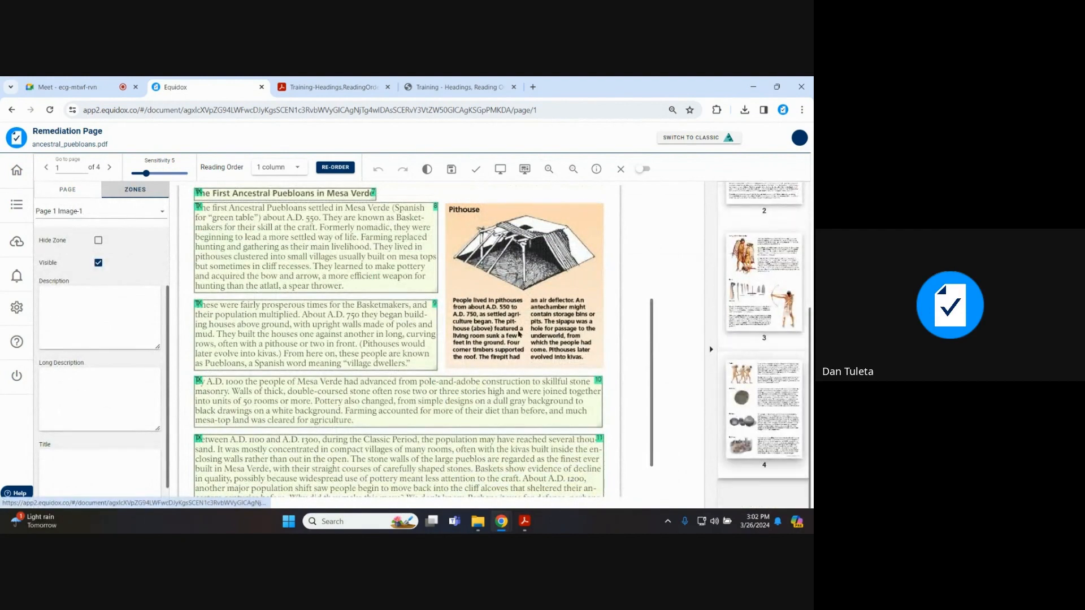
{"action": "scroll", "coordinate": [520, 325], "scroll_direction": "up", "scroll_amount": 2}
{"action": "scroll", "coordinate": [520, 325], "scroll_direction": "up", "scroll_amount": 2}
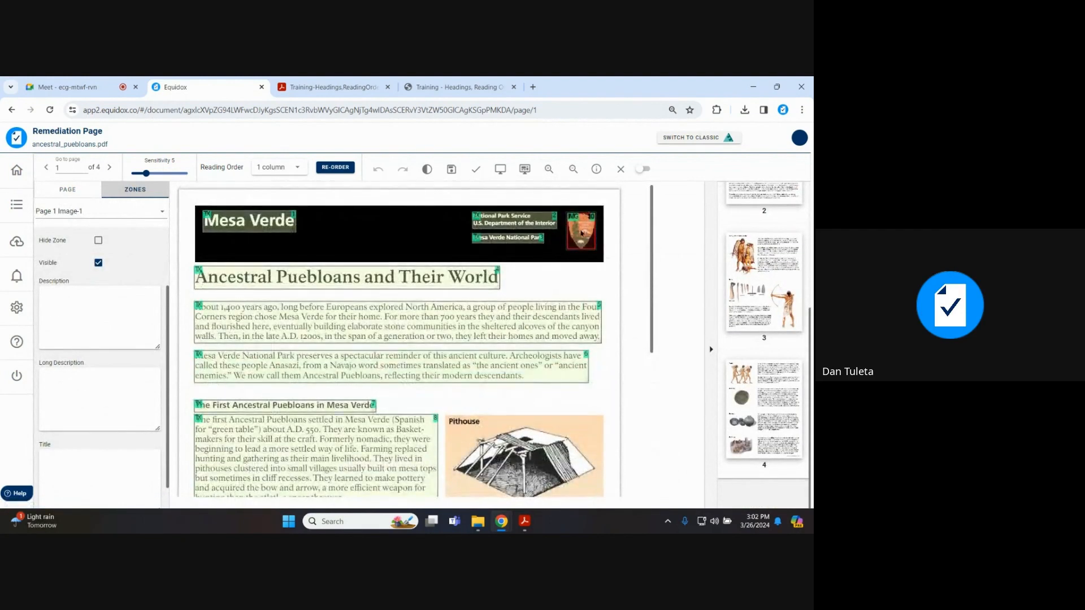
- Enter "National park Services logo" as the description of the National Park Service logo's image zone
{"action": "left_click", "coordinate": [76, 319]}
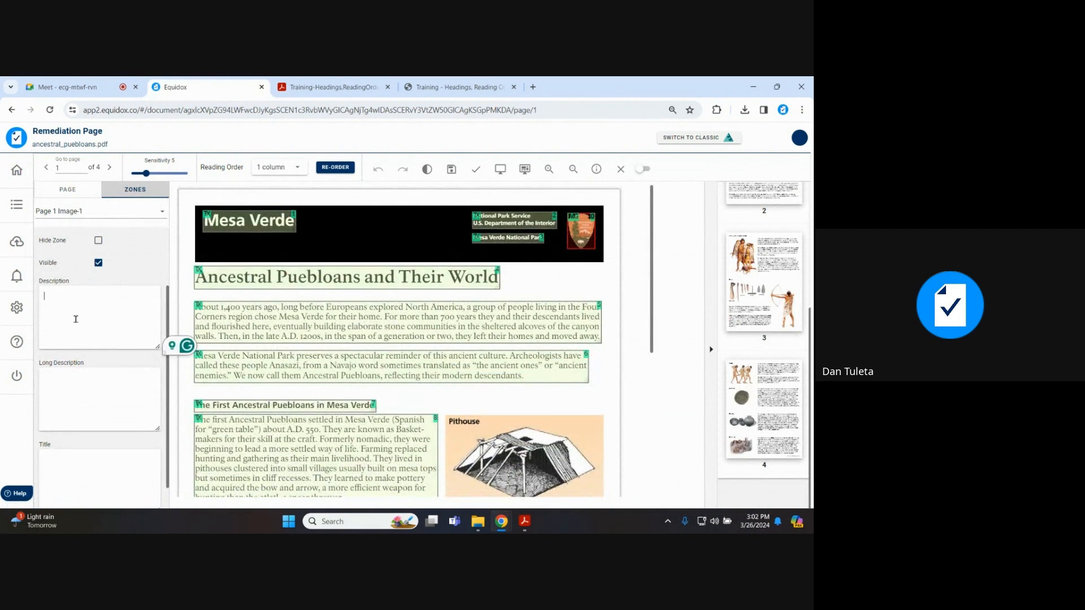
{"action": "type", "text": "National pa"}
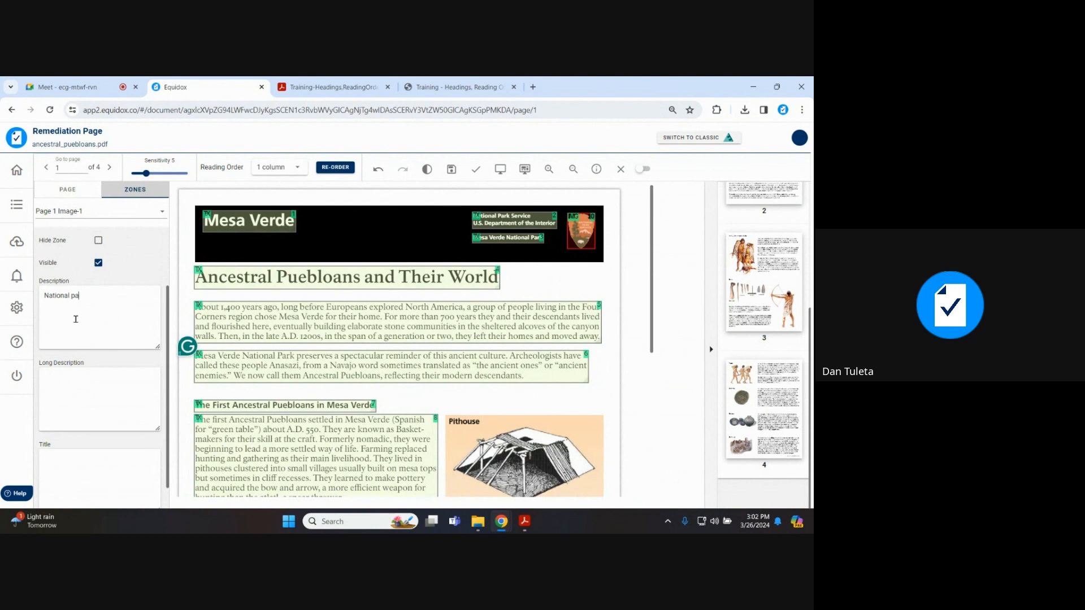
{"action": "type", "text": "rk Services logo"}
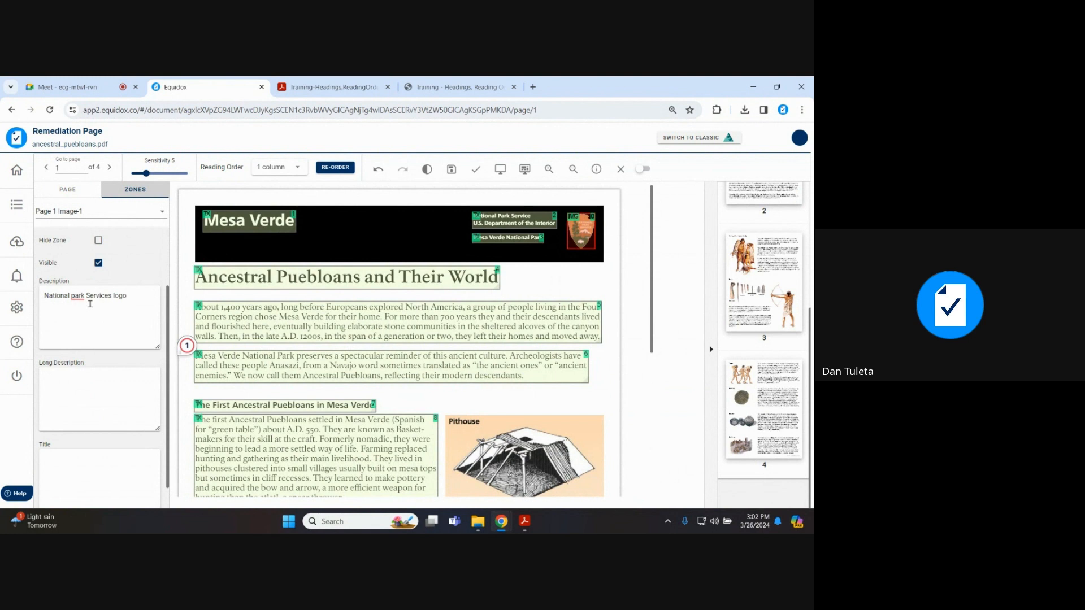
- Examine the logo zone's title and long description fields, comparing its properties with those of the first body paragraph's text zone
{"action": "scroll", "coordinate": [90, 303], "scroll_direction": "down", "scroll_amount": 2}
{"action": "left_click", "coordinate": [81, 364]}
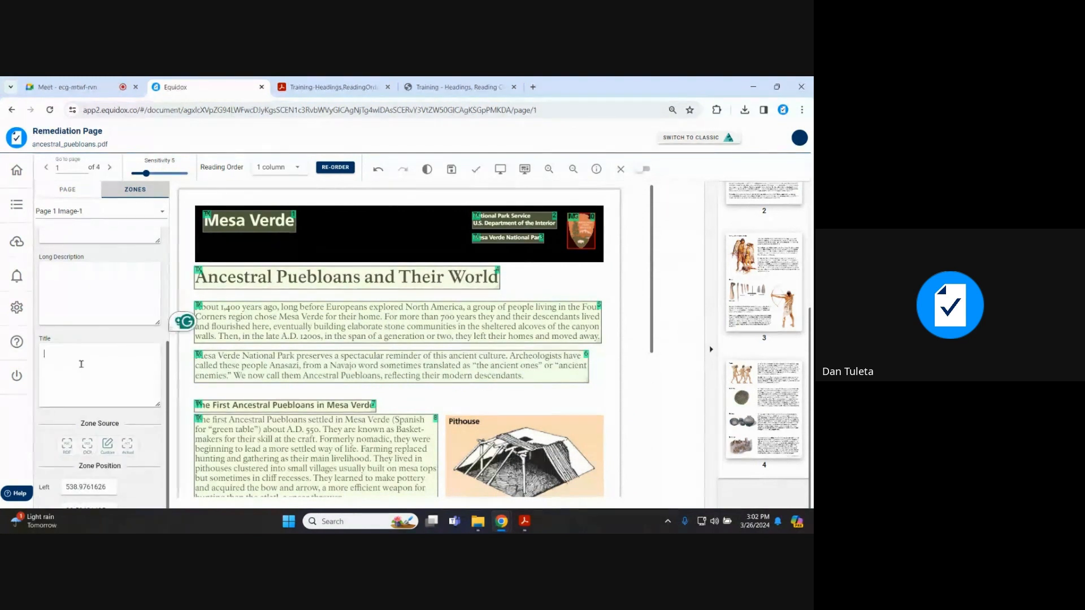
{"action": "scroll", "coordinate": [81, 364], "scroll_direction": "up", "scroll_amount": 4}
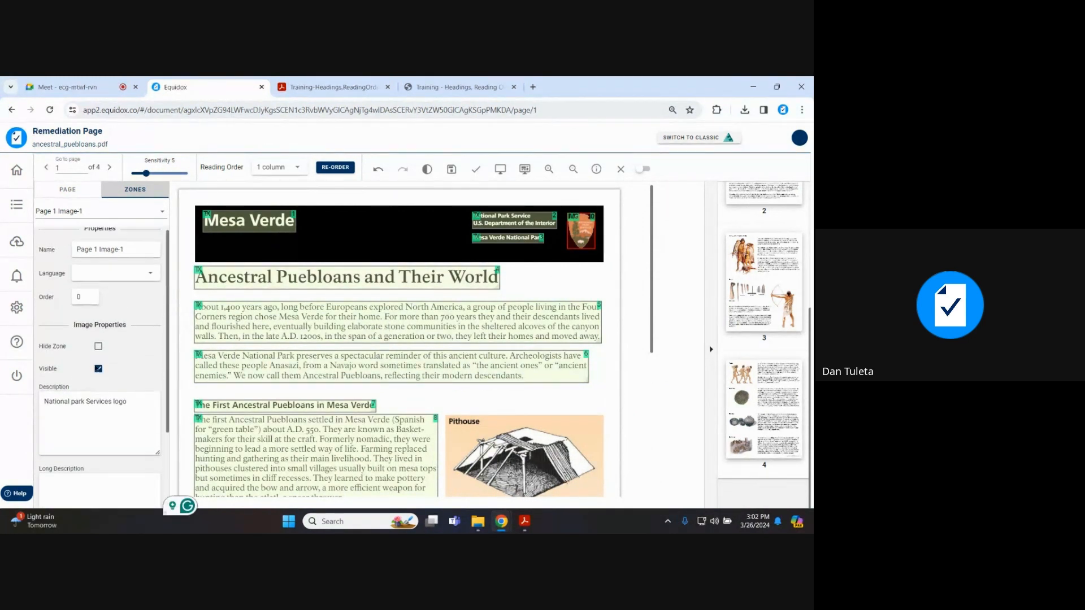
{"action": "left_click", "coordinate": [228, 331]}
{"action": "scroll", "coordinate": [76, 258], "scroll_direction": "down", "scroll_amount": 3}
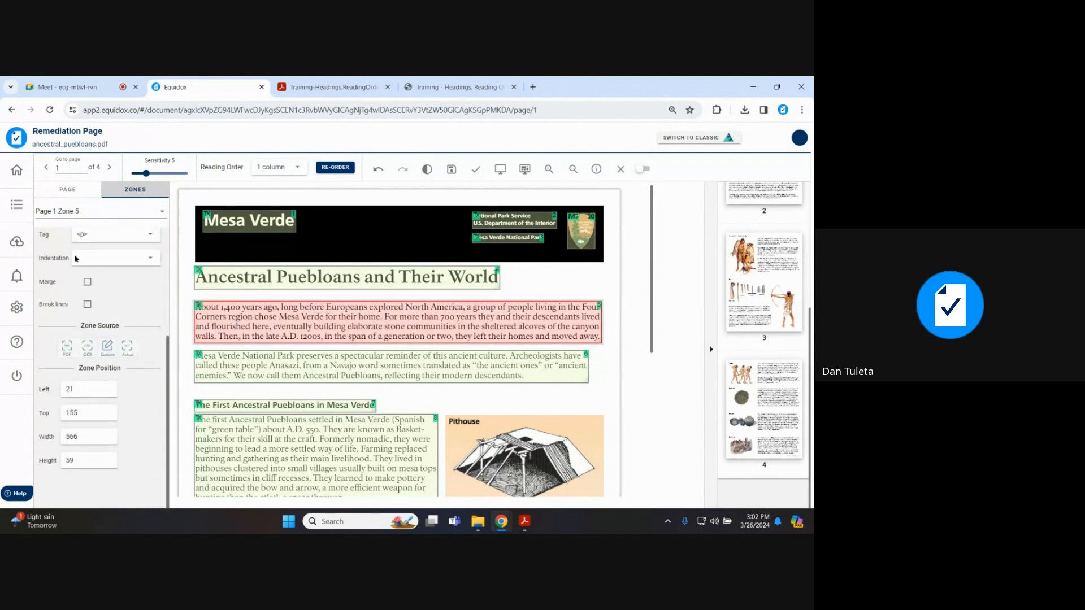
{"action": "left_click", "coordinate": [582, 234]}
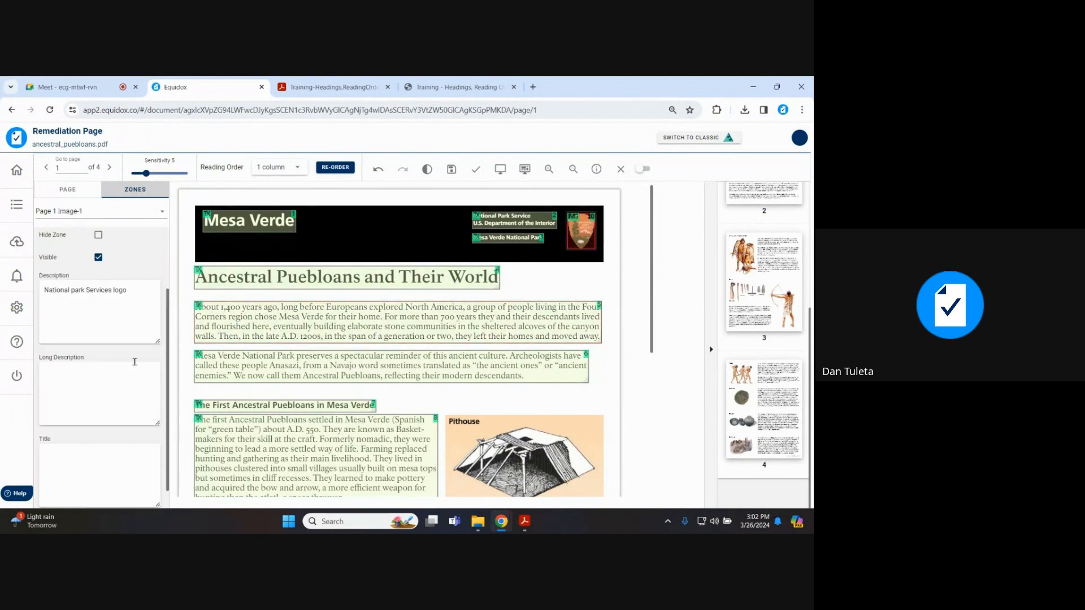
{"action": "scroll", "coordinate": [81, 389], "scroll_direction": "down", "scroll_amount": 2}
{"action": "left_click", "coordinate": [76, 350]}
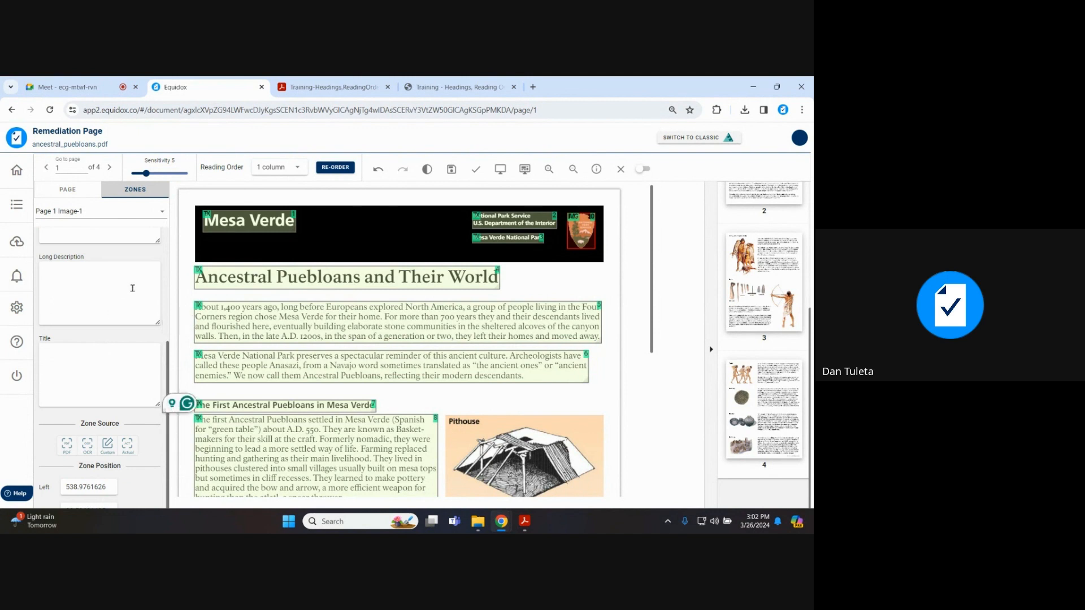
{"action": "scroll", "coordinate": [132, 288], "scroll_direction": "up", "scroll_amount": 2}
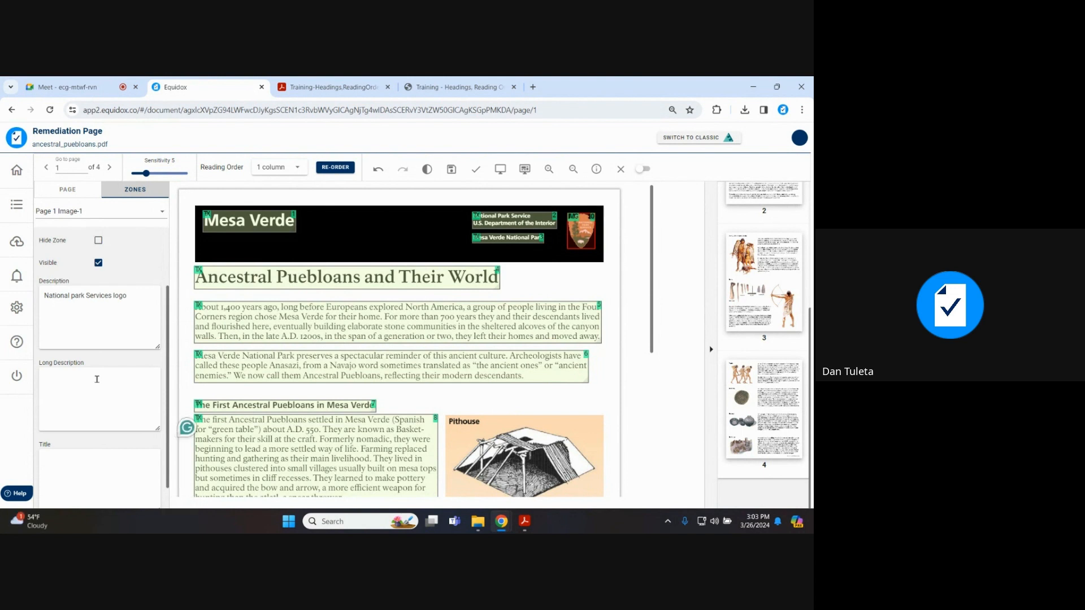
{"action": "scroll", "coordinate": [74, 440], "scroll_direction": "up", "scroll_amount": 2}
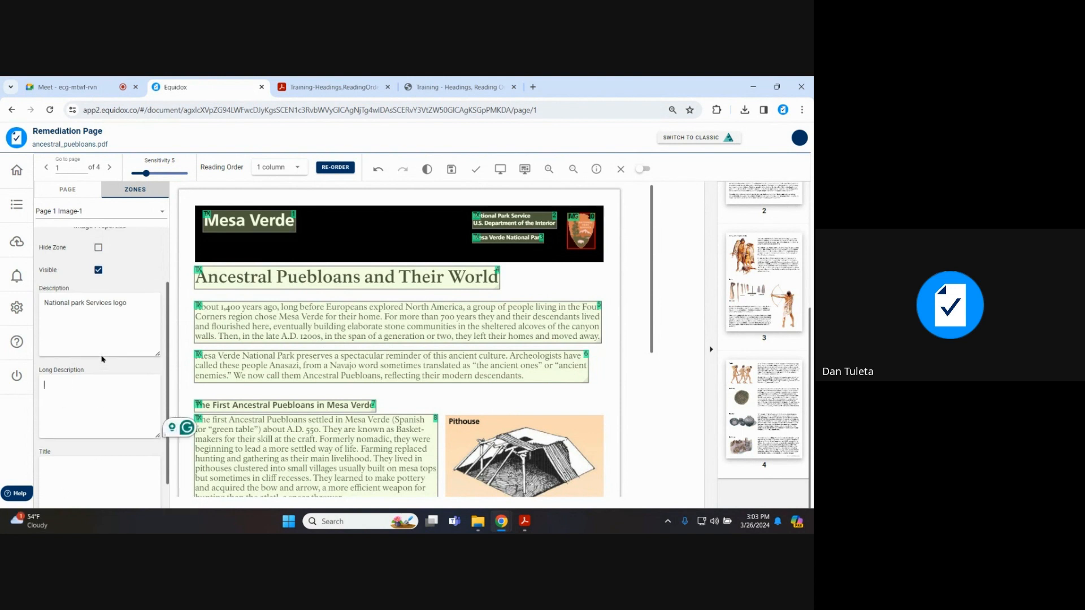
- Leave the remediation page for the documents list
{"action": "left_click", "coordinate": [11, 205]}
{"action": "left_click", "coordinate": [381, 341]}
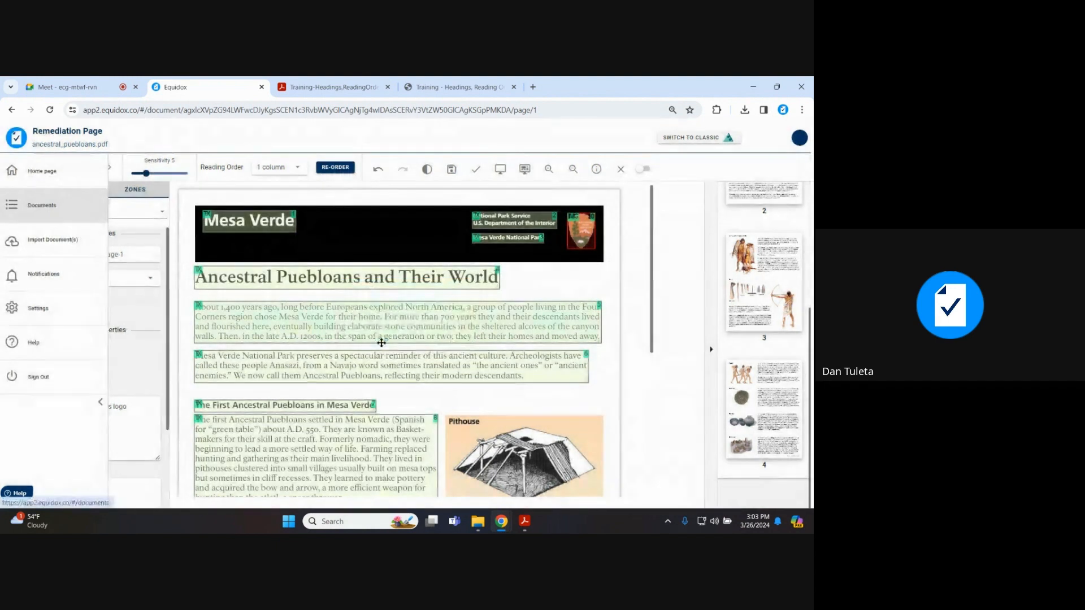